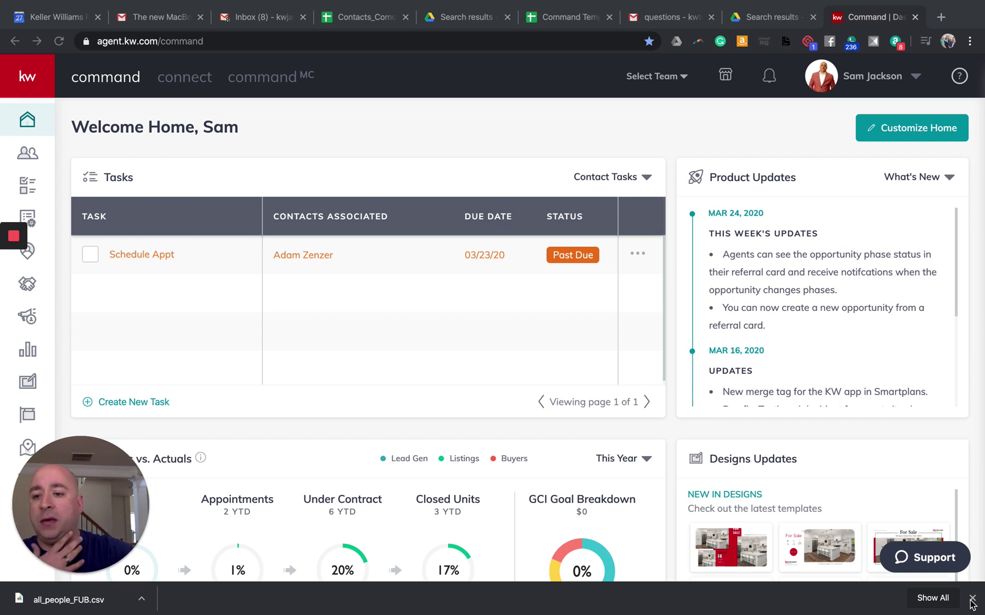
# Step: From the Designs area, start a new design and pick Print as its type
pyautogui.click(28, 382)
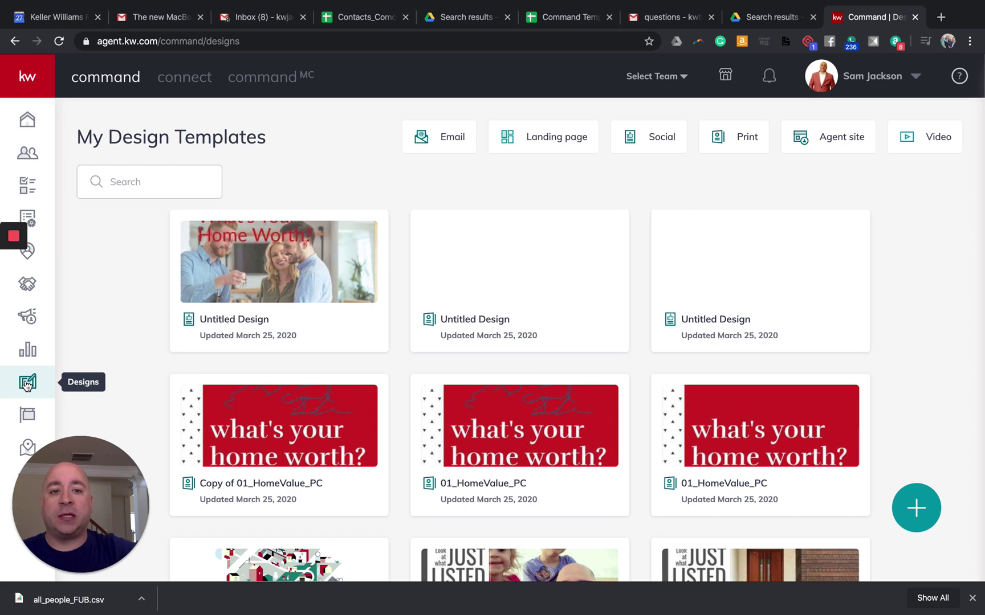
pyautogui.click(919, 507)
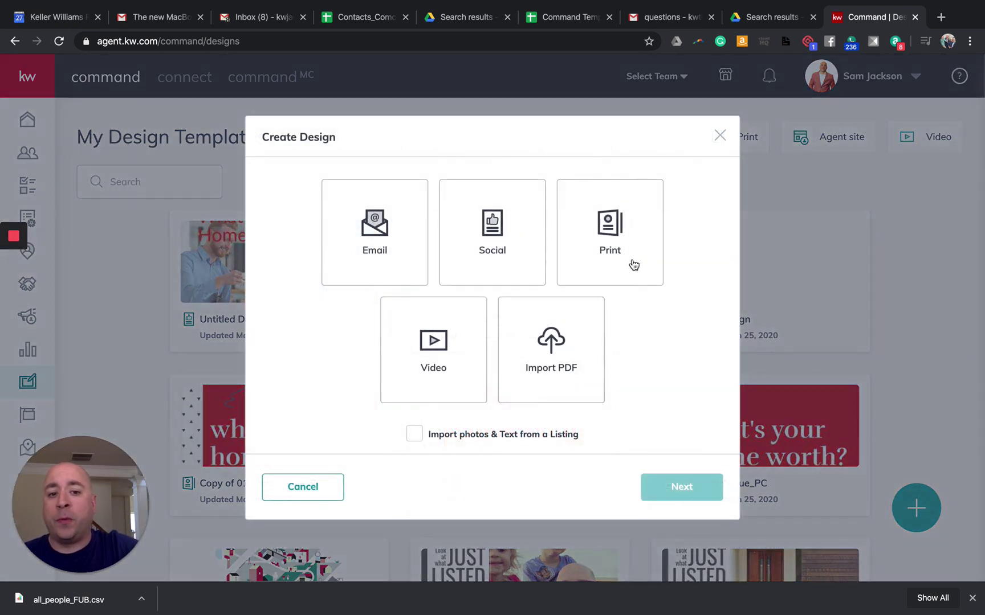
pyautogui.click(631, 261)
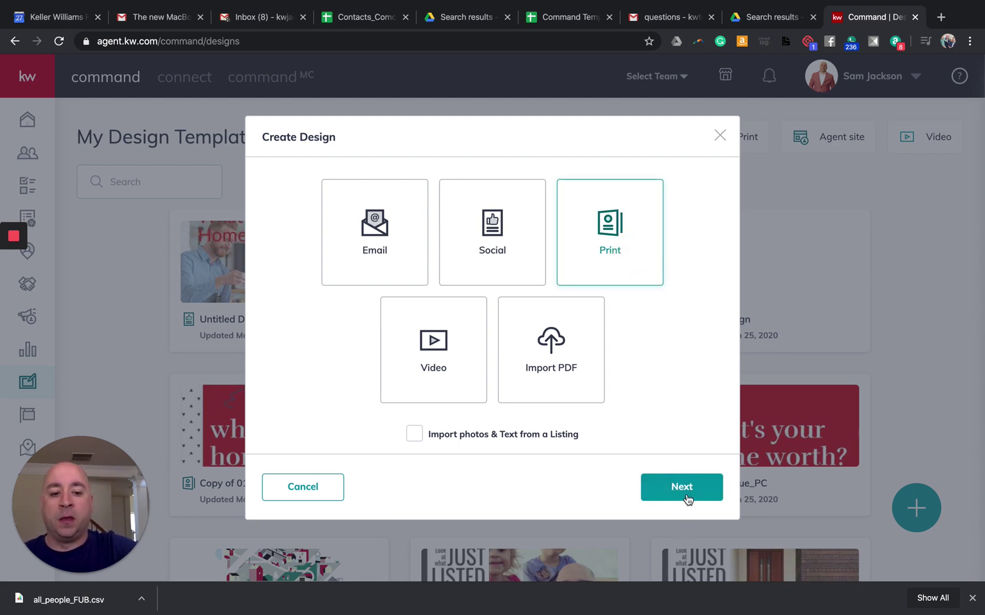
# Step: Browse the Buyer print templates and settle on the Buyer Presentation letter booklets
pyautogui.click(684, 489)
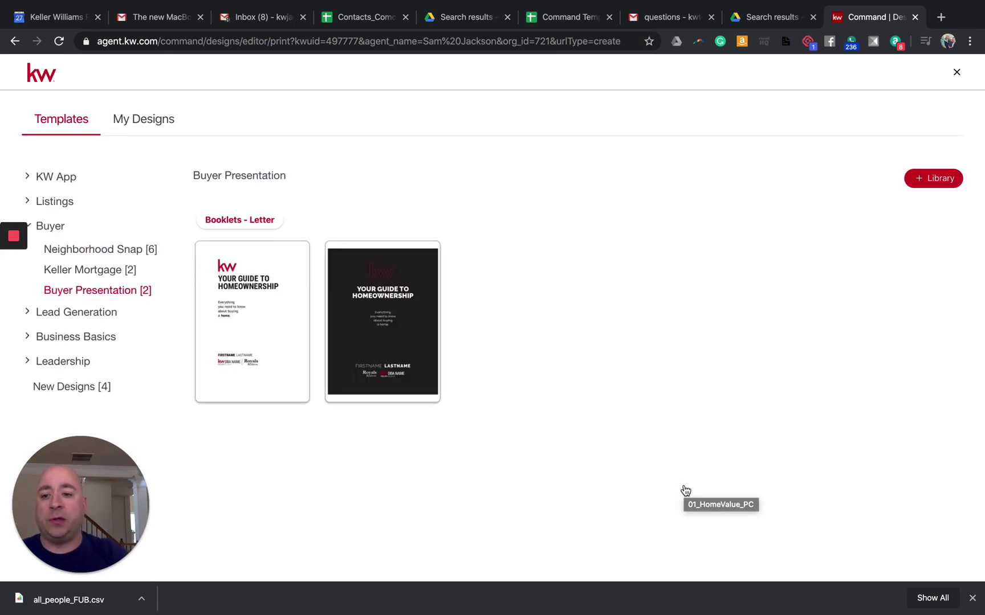
pyautogui.click(55, 230)
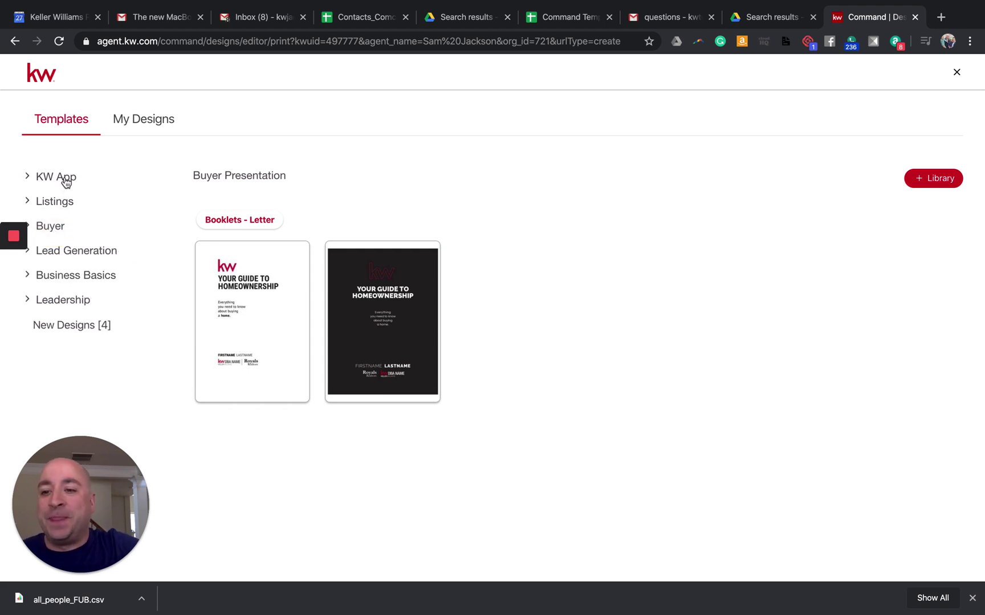
pyautogui.click(48, 228)
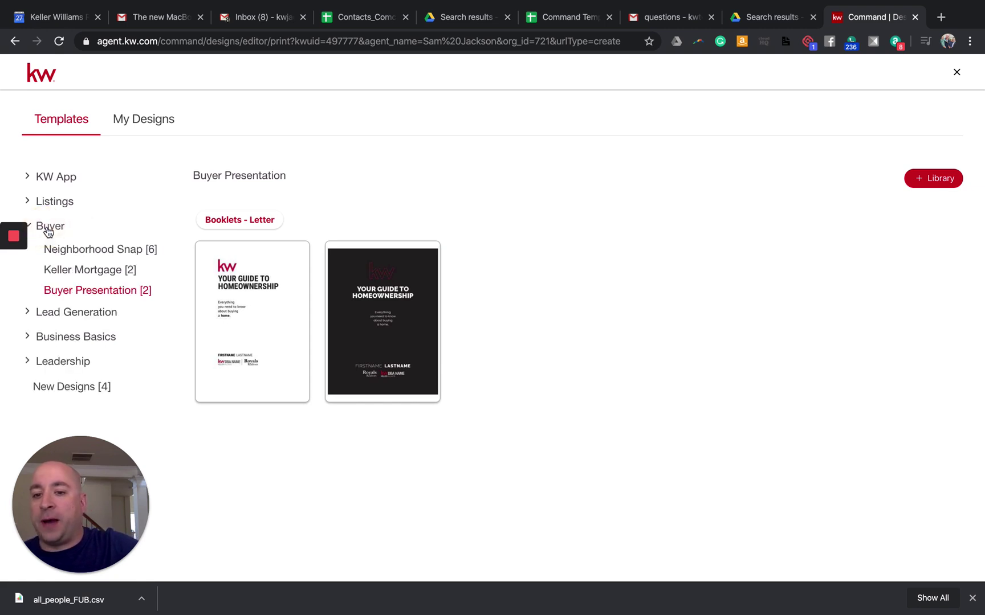
pyautogui.click(89, 249)
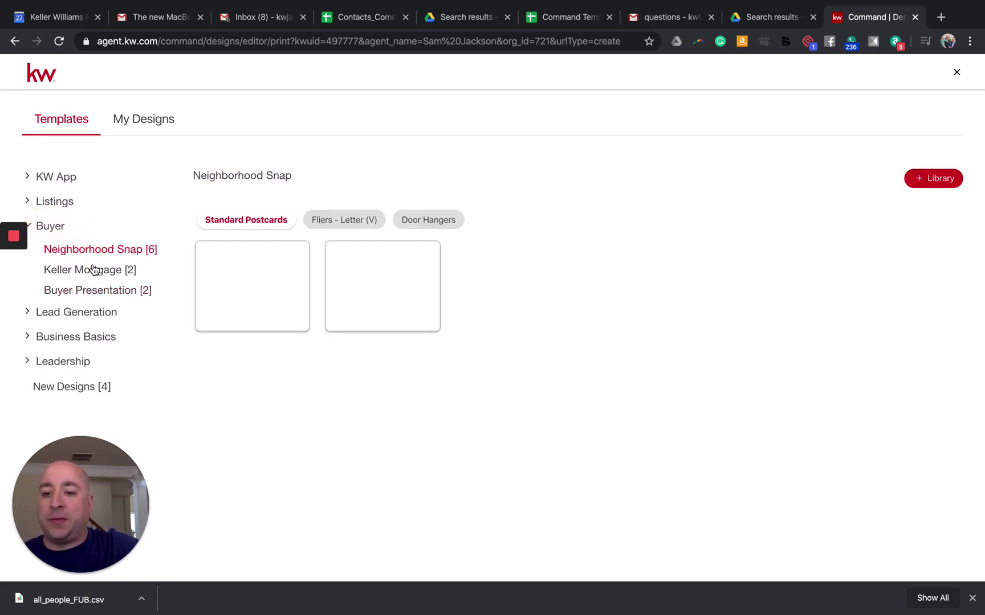
pyautogui.click(95, 273)
pyautogui.click(96, 290)
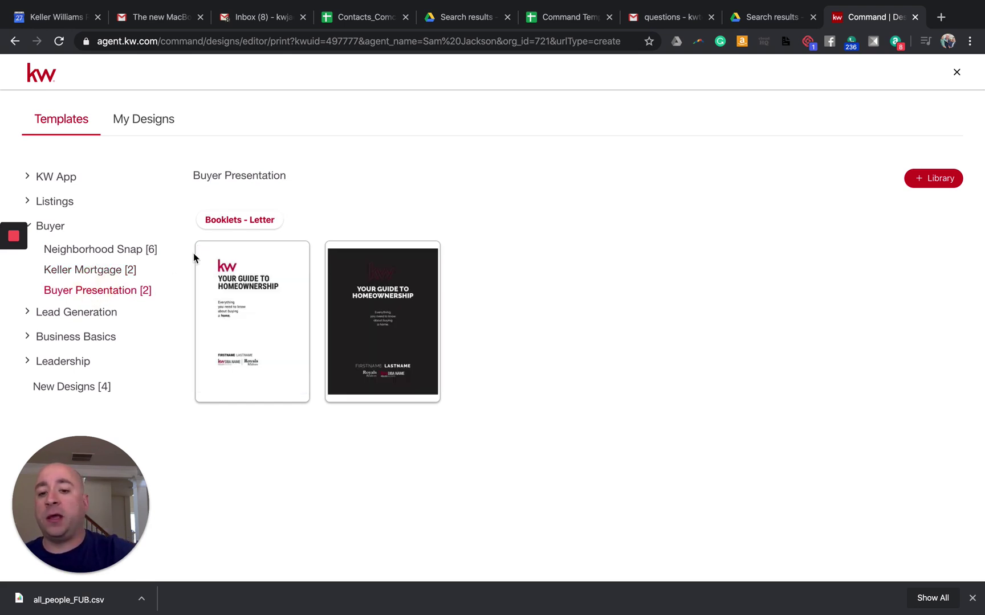
pyautogui.moveTo(238, 281)
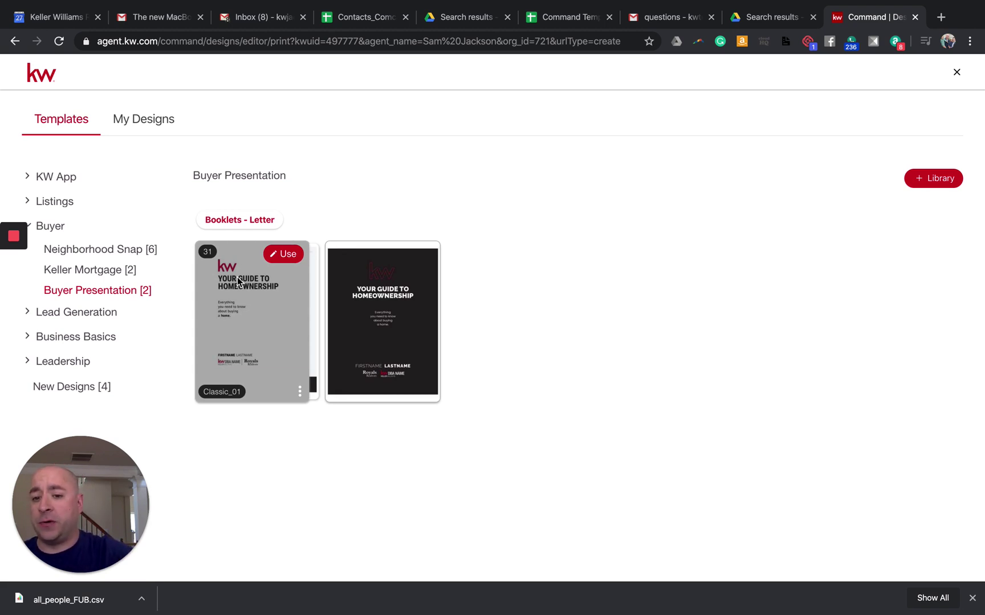
pyautogui.moveTo(406, 312)
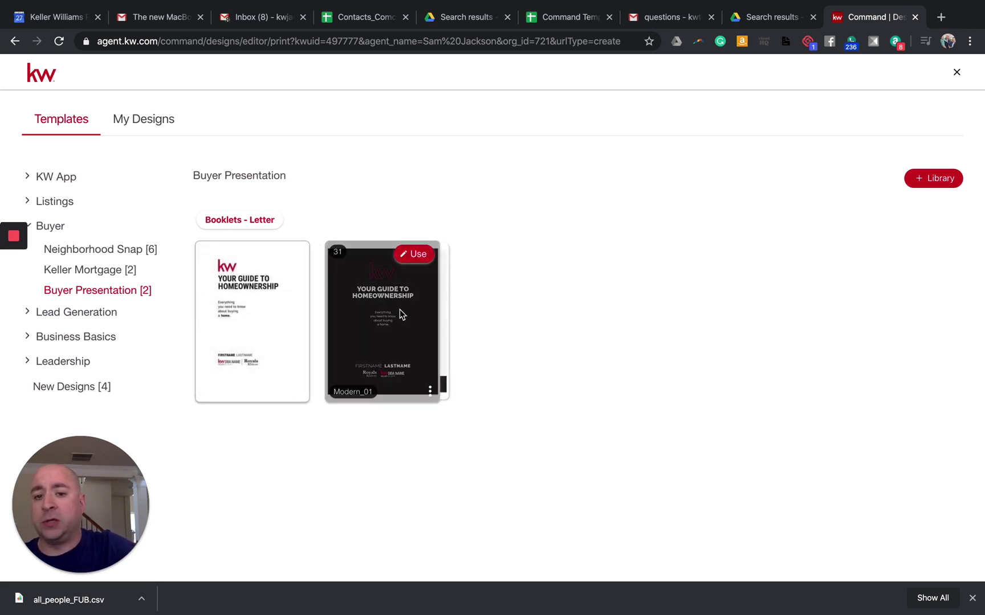
pyautogui.moveTo(256, 310)
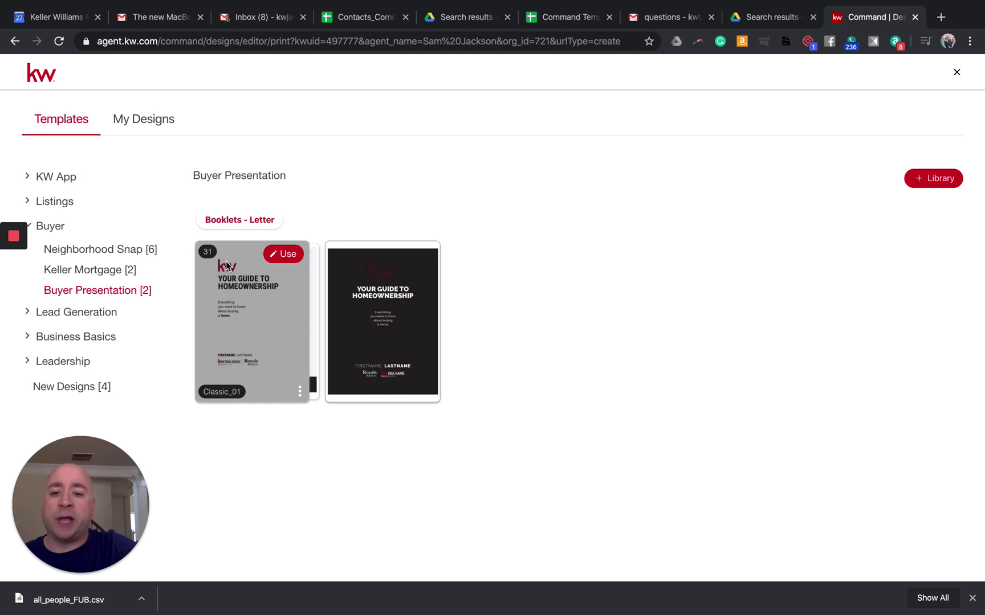
# Step: Use the Classic_01 booklet template and add its Client Name cover page
pyautogui.click(284, 255)
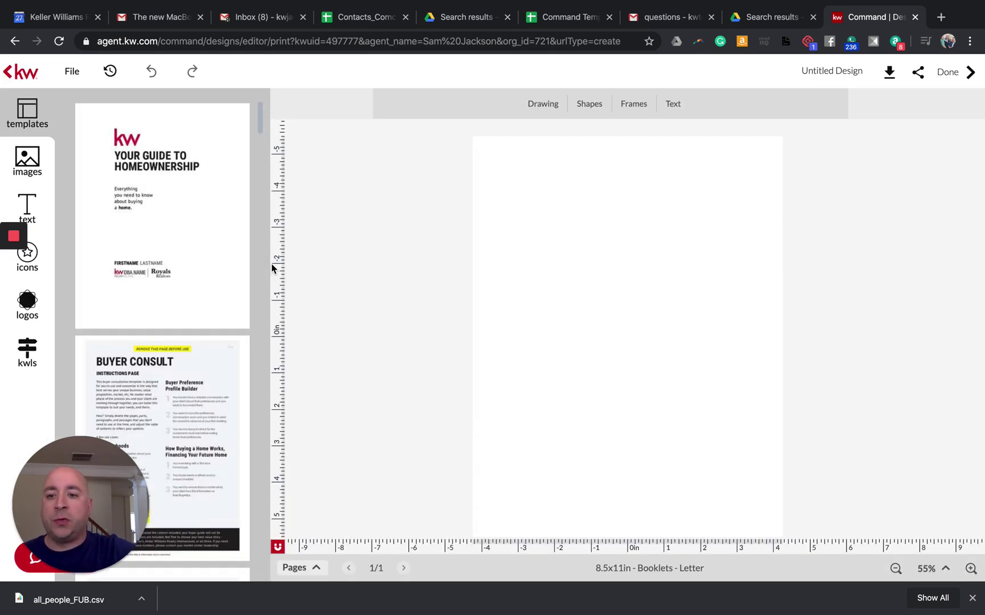
pyautogui.moveTo(220, 259)
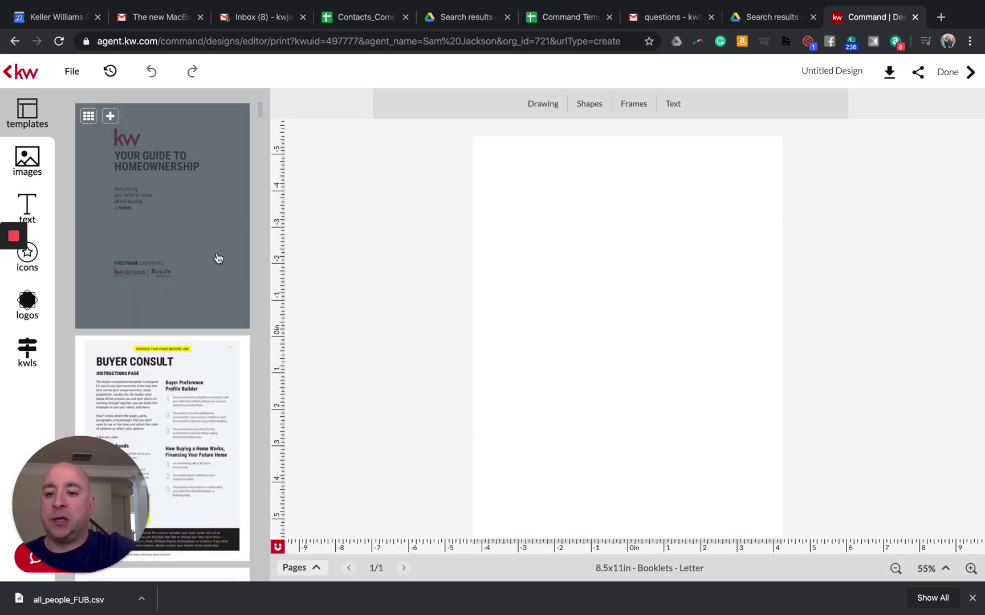
pyautogui.scroll(-3, 220, 259)
pyautogui.scroll(-5, 218, 260)
pyautogui.click(207, 324)
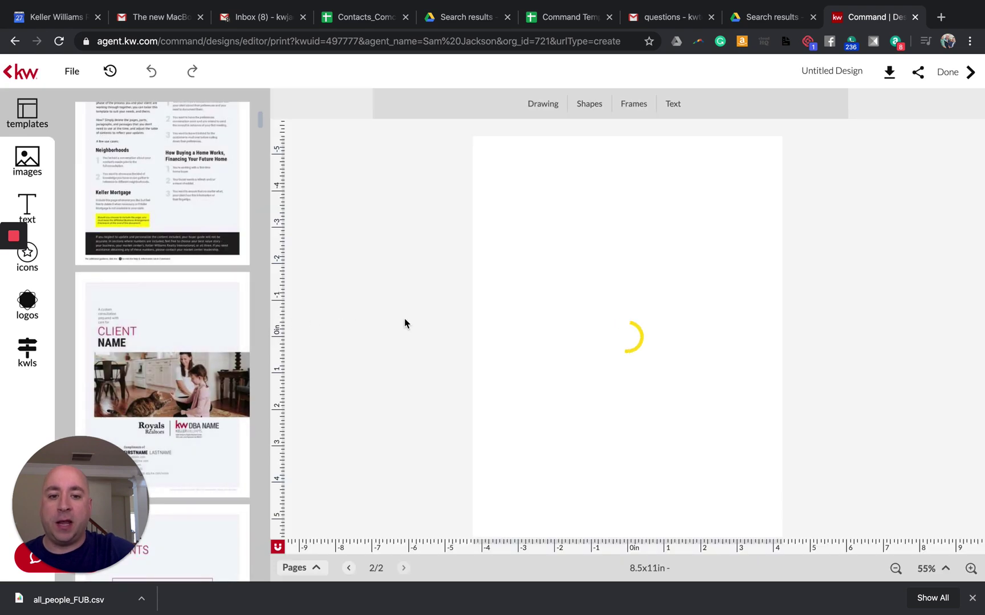
# Step: Replace the CLIENT placeholder on the cover with the client's first name
pyautogui.click(551, 248)
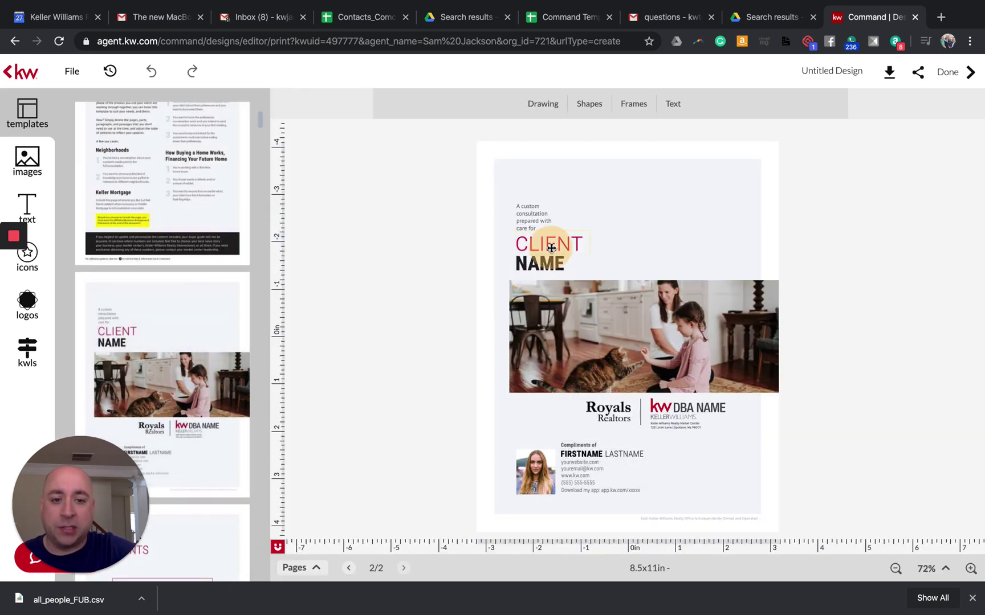
pyautogui.click(551, 246)
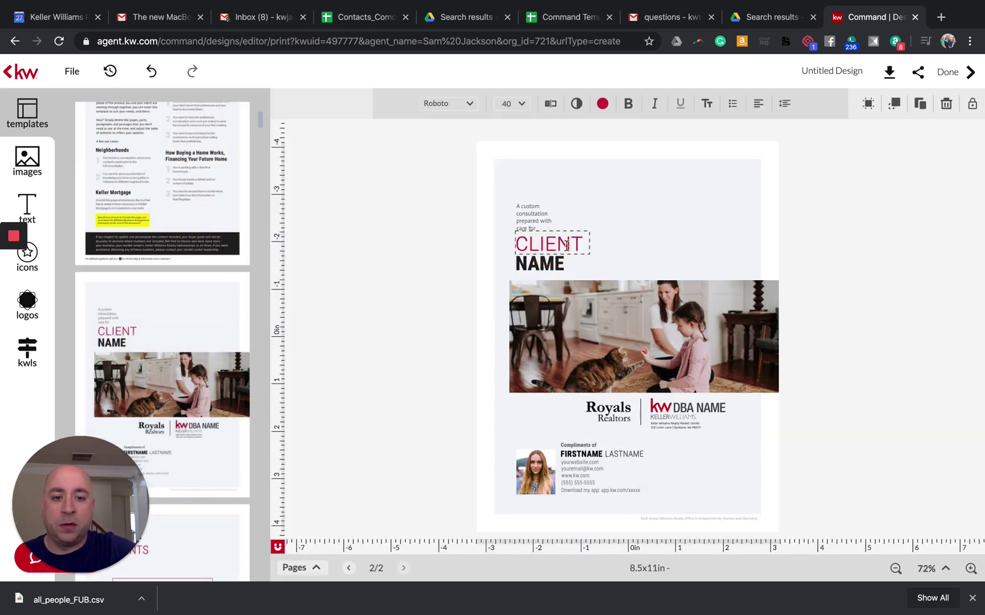
pyautogui.moveTo(570, 244); pyautogui.dragTo(538, 244)
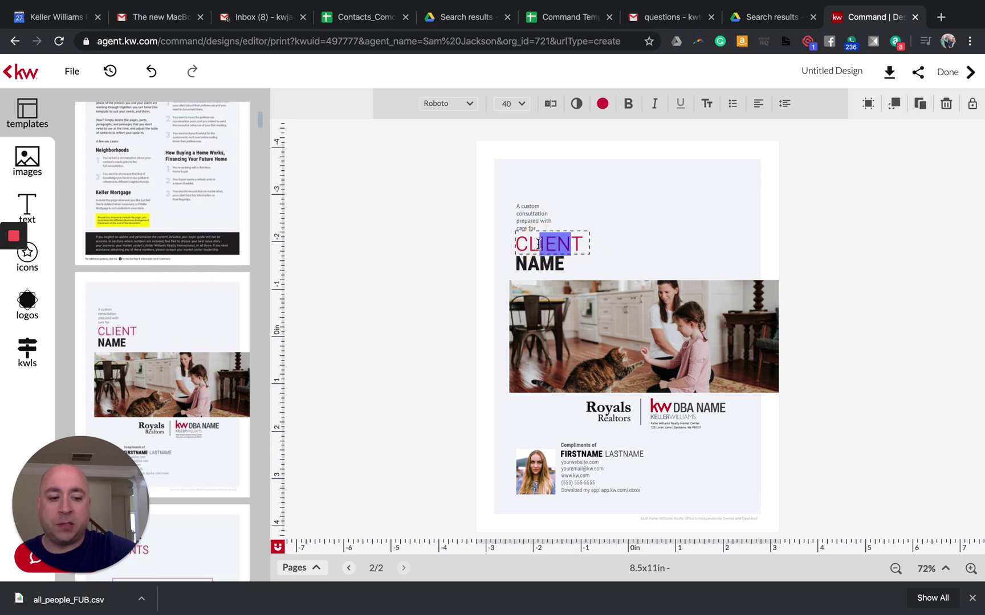
pyautogui.press('BackSpace')
pyautogui.press('BackSpace')
pyautogui.press('BackSpace')
pyautogui.press('BackSpace')
pyautogui.press('BackSpace')
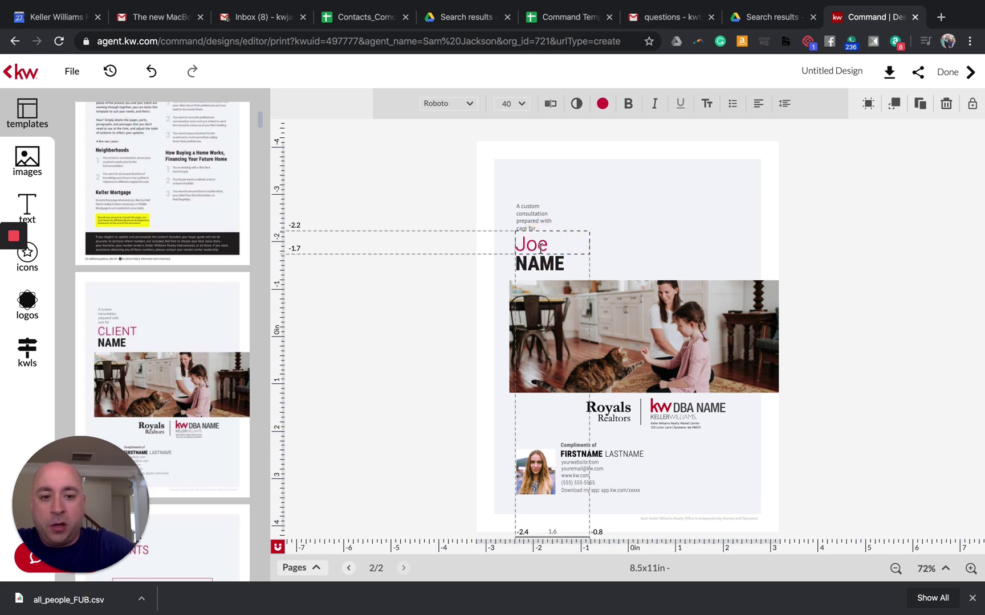
# Step: Replace the NAME placeholder with the client's surname and widen the box to one line
pyautogui.click(562, 261)
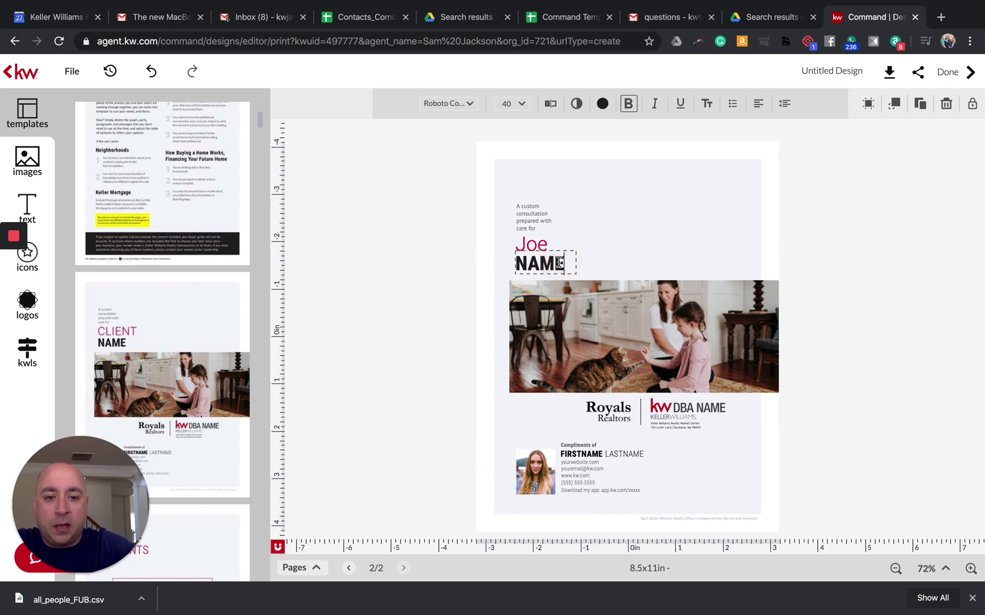
pyautogui.press('BackSpace')
pyautogui.press('BackSpace')
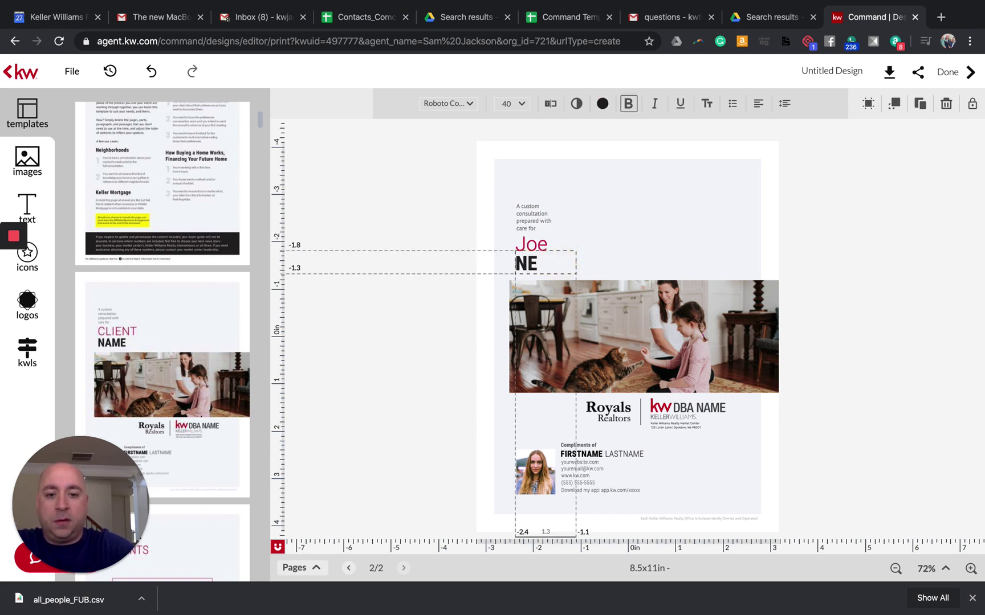
pyautogui.press('BackSpace')
pyautogui.press('BackSpace')
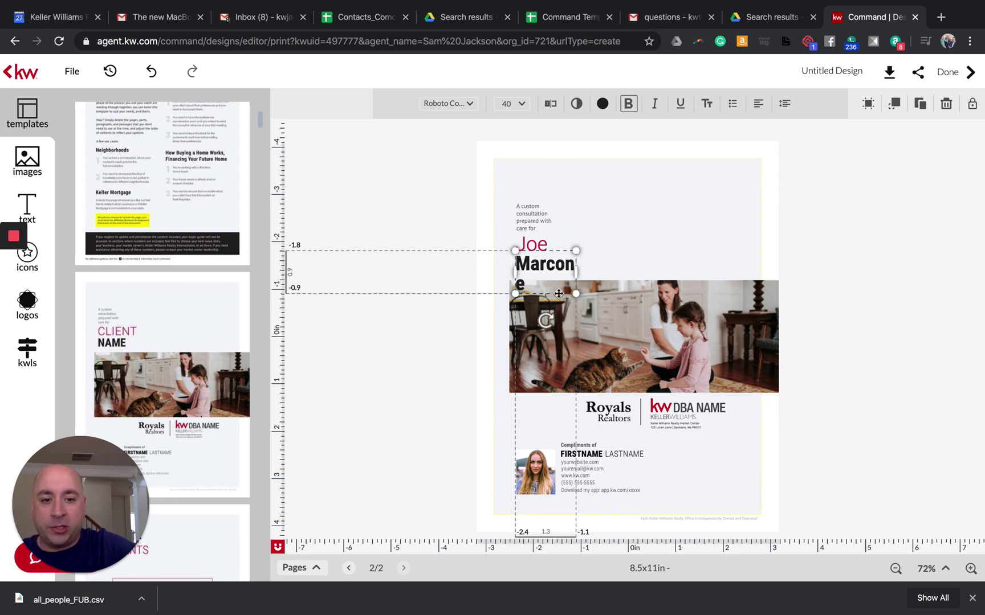
pyautogui.click(567, 265)
pyautogui.moveTo(584, 273); pyautogui.dragTo(584, 265)
pyautogui.click(485, 416)
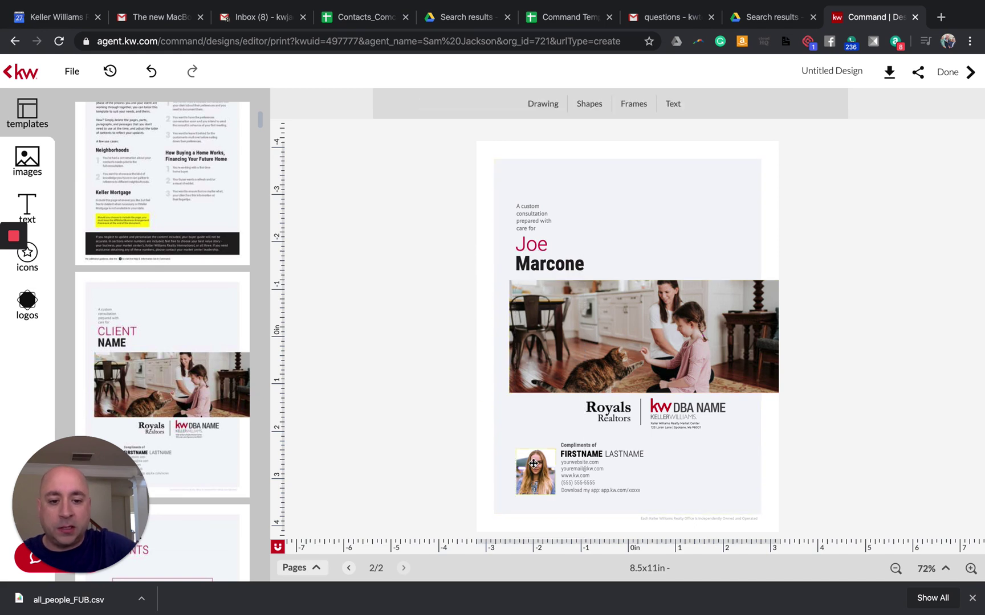
# Step: Swap the cover's agent photo for the red-jacket library portrait, shift it down, then show page thumbnails
pyautogui.click(27, 160)
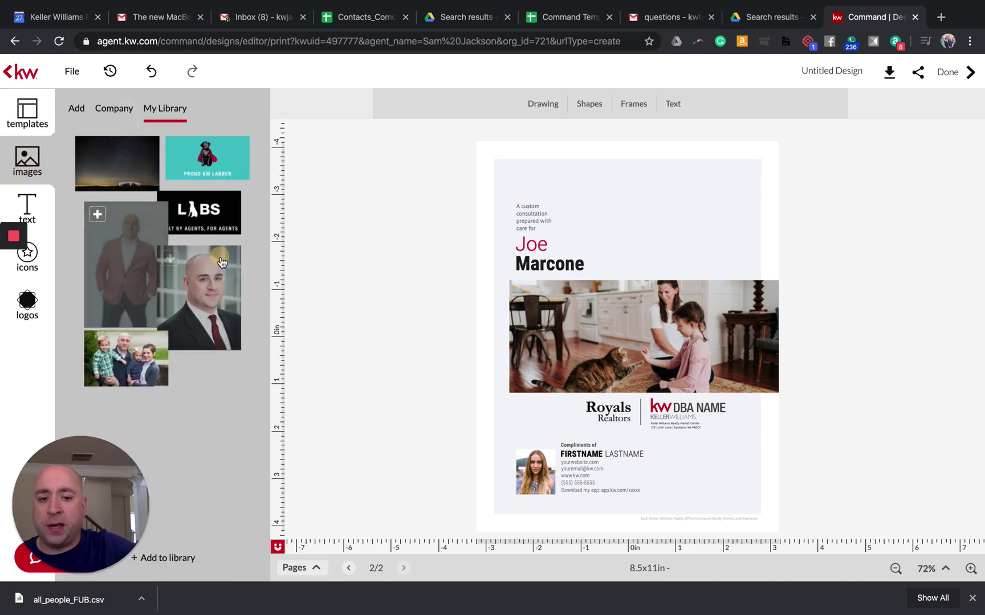
pyautogui.moveTo(223, 245)
pyautogui.mouseDown()
pyautogui.moveTo(518, 444)
pyautogui.moveTo(221, 267)
pyautogui.mouseUp()
pyautogui.moveTo(117, 262); pyautogui.dragTo(530, 475)
pyautogui.doubleClick(534, 462)
pyautogui.moveTo(537, 475); pyautogui.dragTo(538, 483)
pyautogui.click(593, 479)
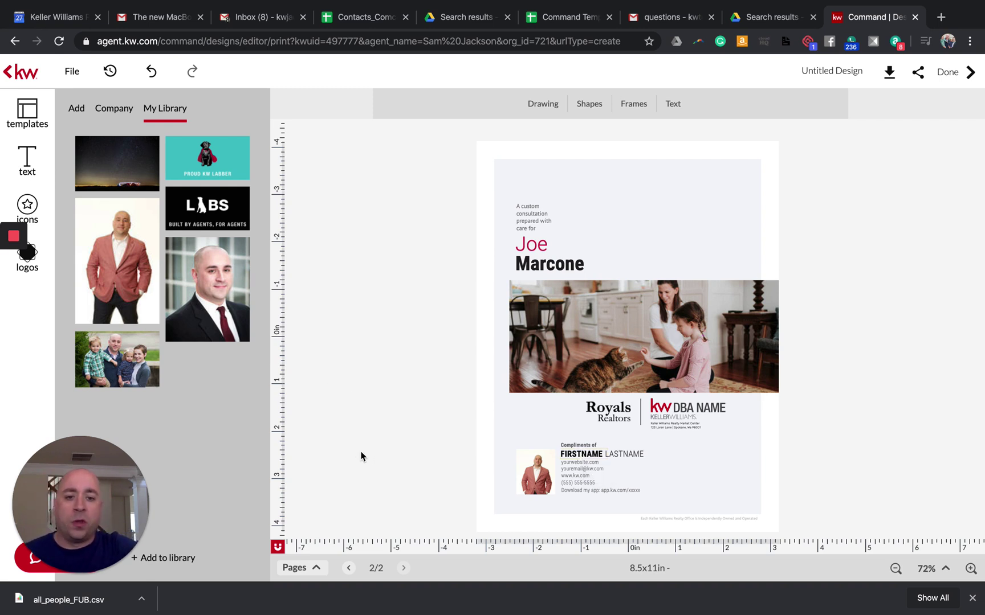
pyautogui.click(318, 570)
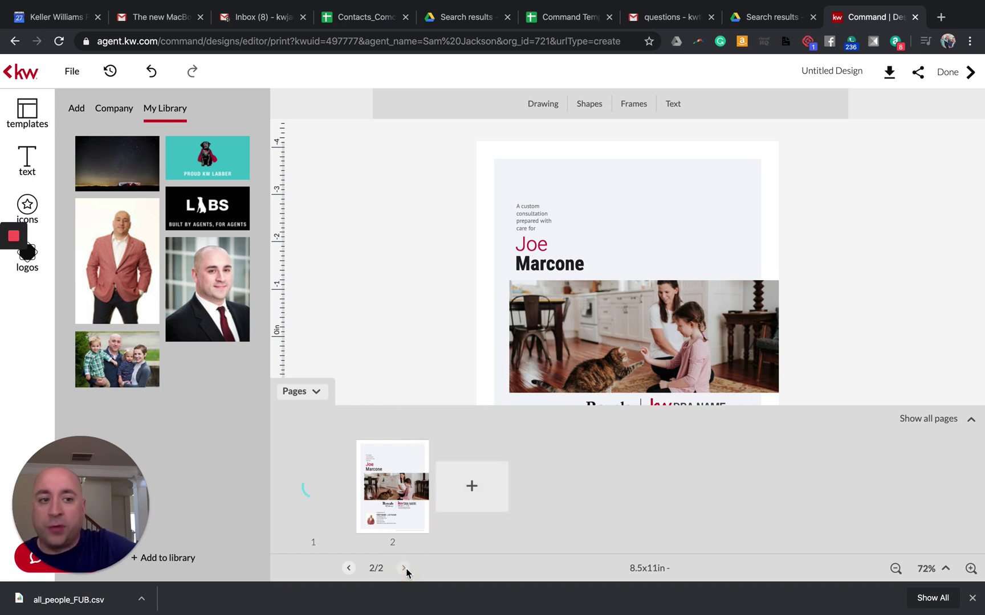
# Step: Show all booklet pages and open the Get PDF download option
pyautogui.click(928, 420)
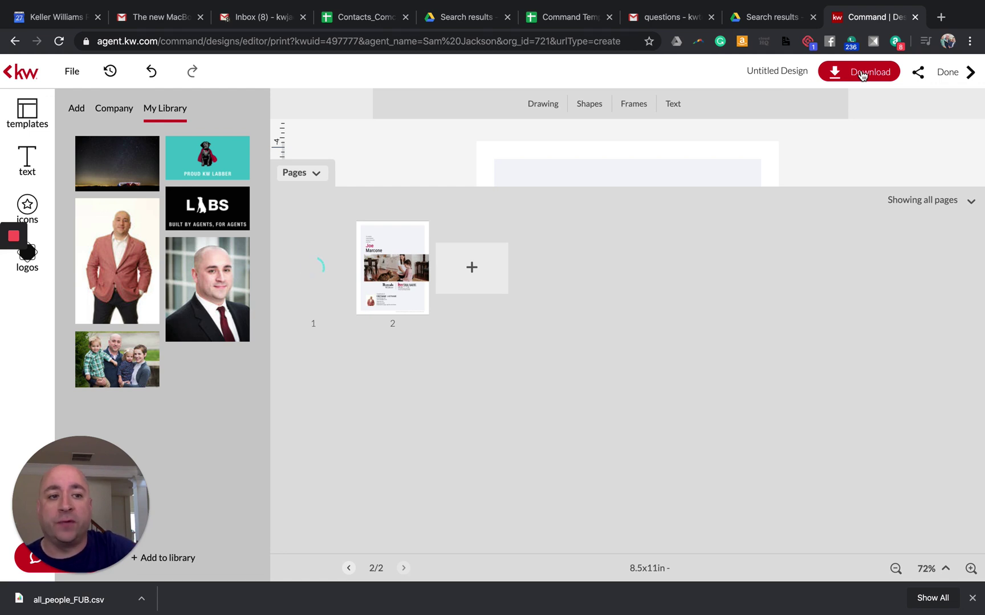
pyautogui.click(863, 76)
pyautogui.click(872, 110)
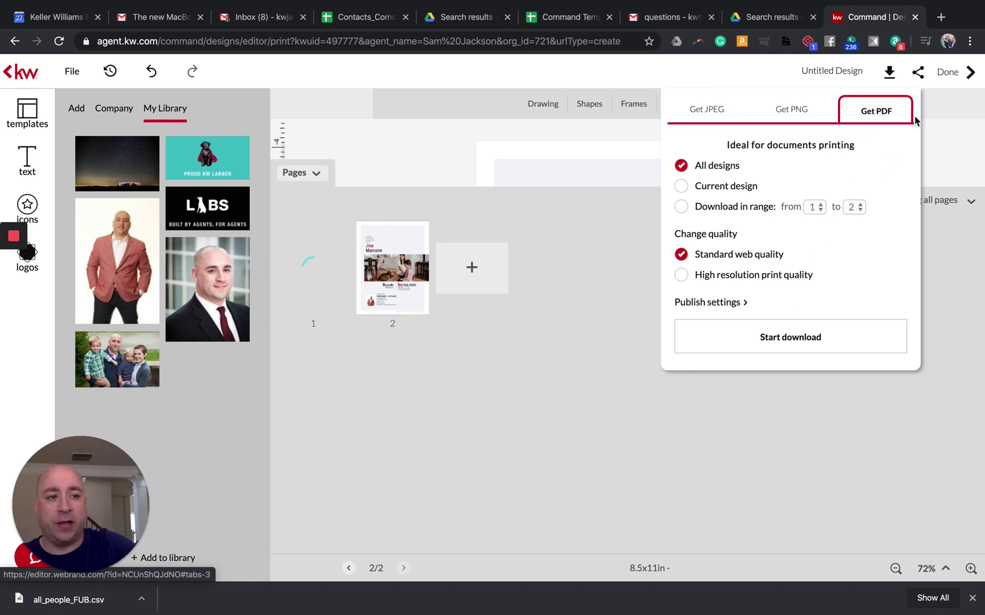
# Step: Save the buyer booklet and start another new Print design
pyautogui.click(946, 72)
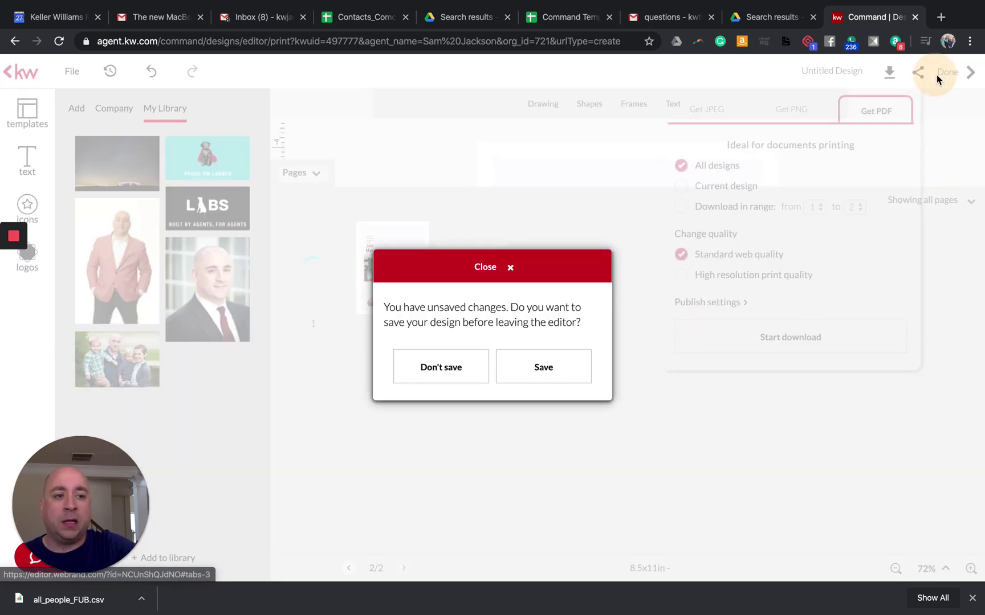
pyautogui.click(548, 373)
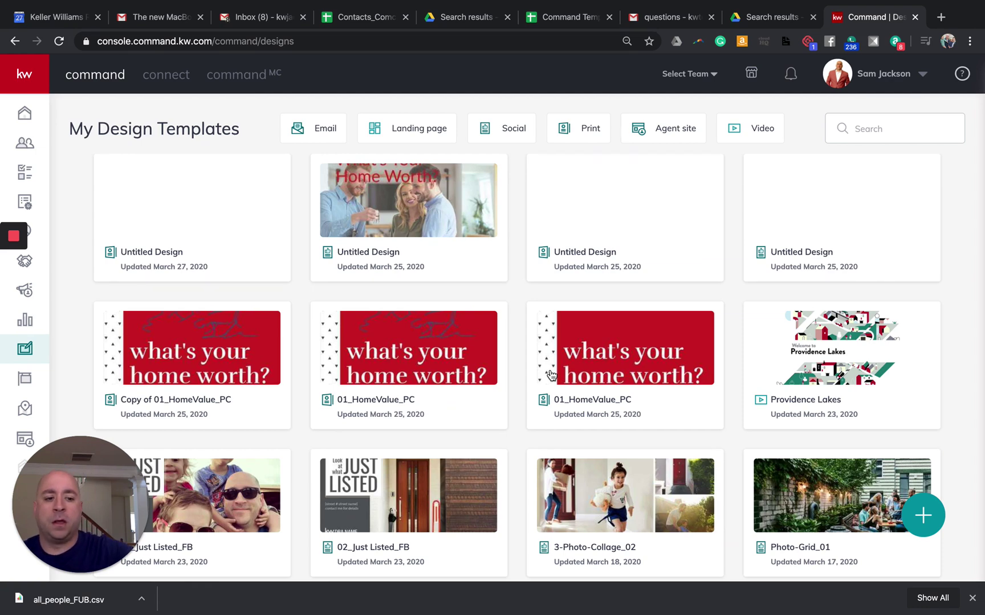
pyautogui.click(919, 517)
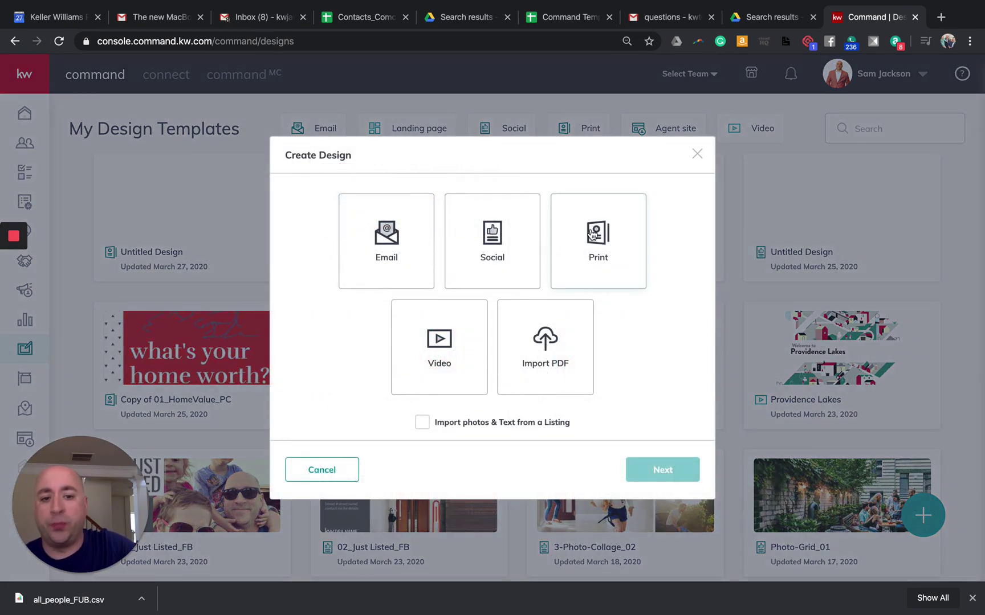
pyautogui.click(592, 234)
pyautogui.click(661, 469)
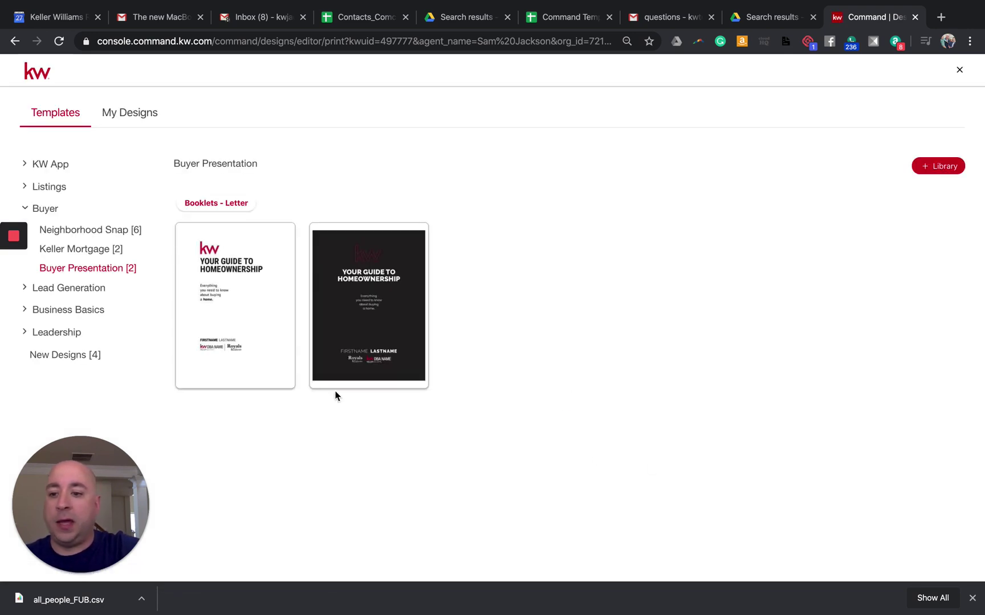
# Step: Use the Modern-01 template from Listings > Listing Presentation
pyautogui.click(28, 292)
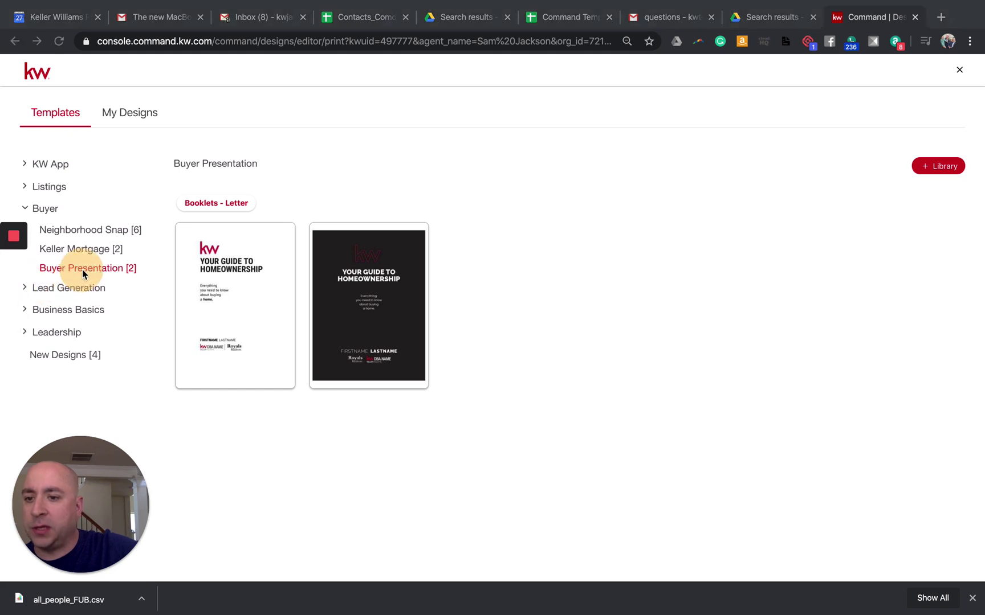
pyautogui.click(24, 186)
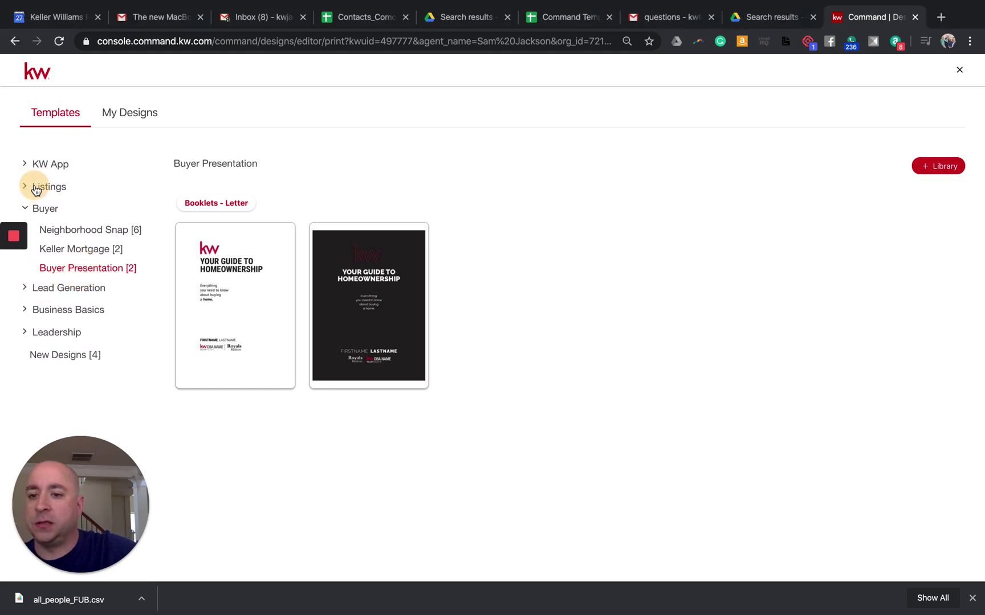
pyautogui.click(75, 212)
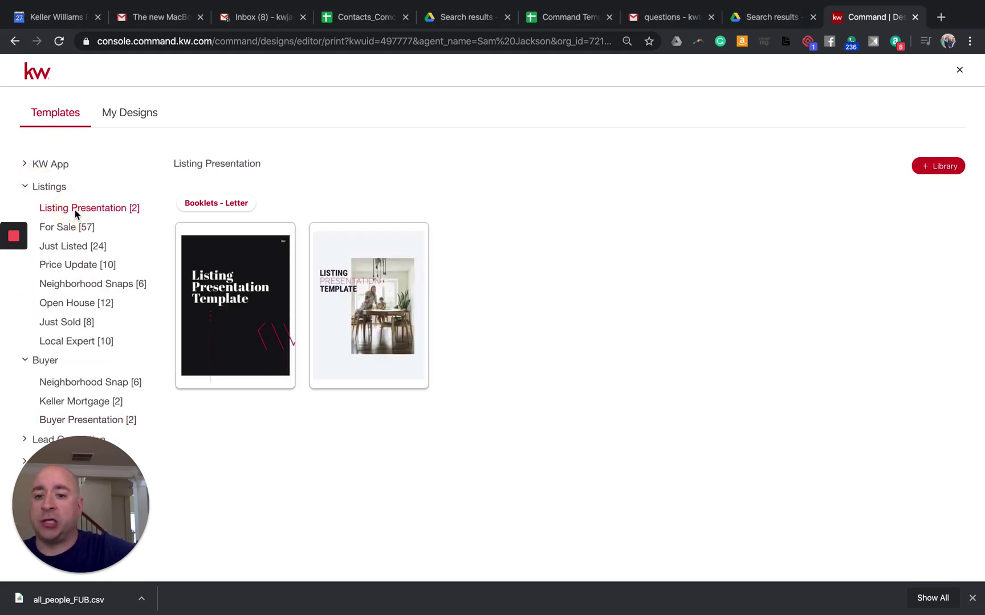
pyautogui.moveTo(238, 306)
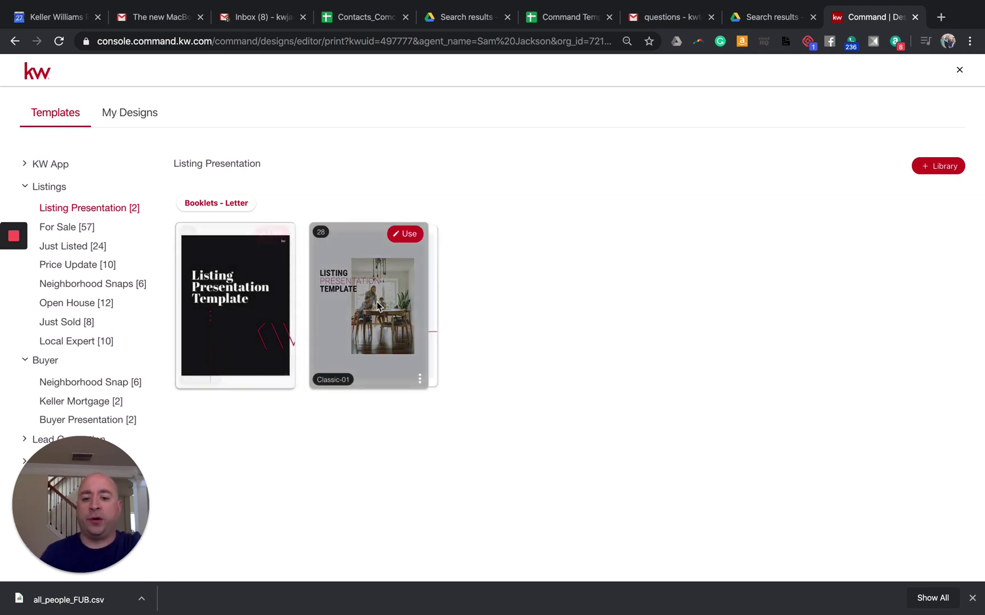
pyautogui.moveTo(262, 259)
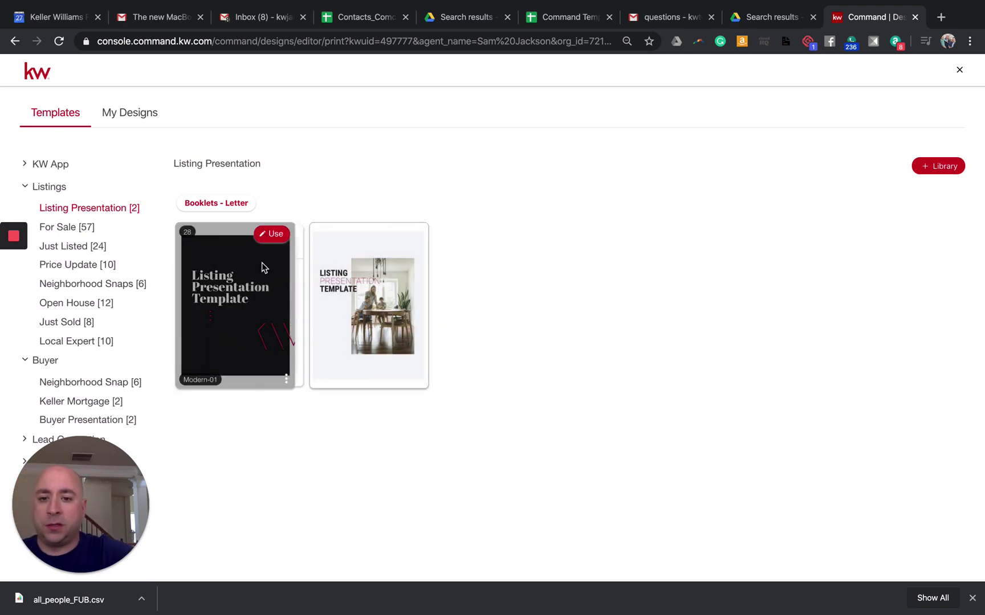
pyautogui.click(271, 235)
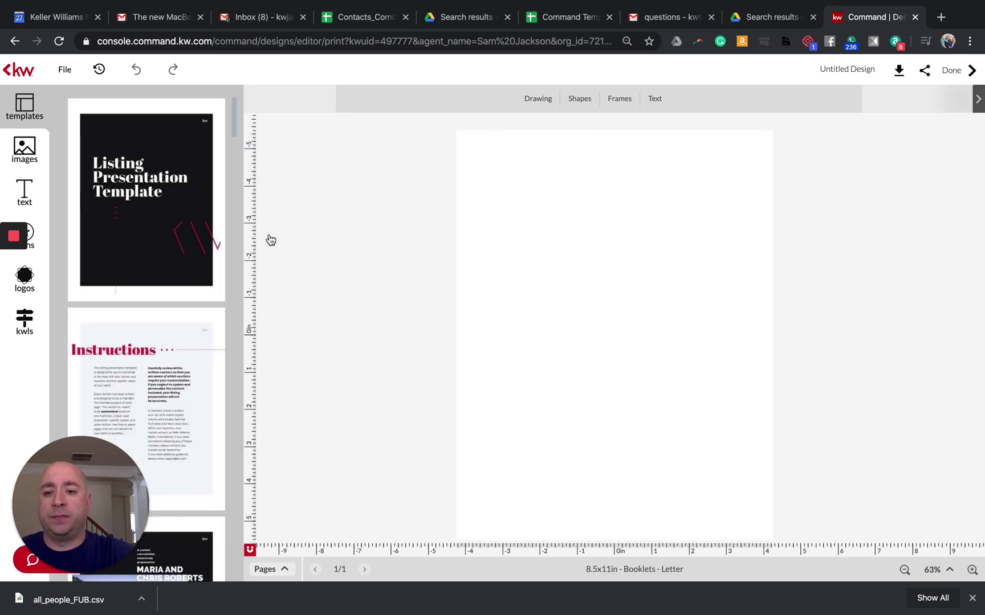
# Step: Add the Your Needs Come First page to the listing presentation
pyautogui.moveTo(183, 230)
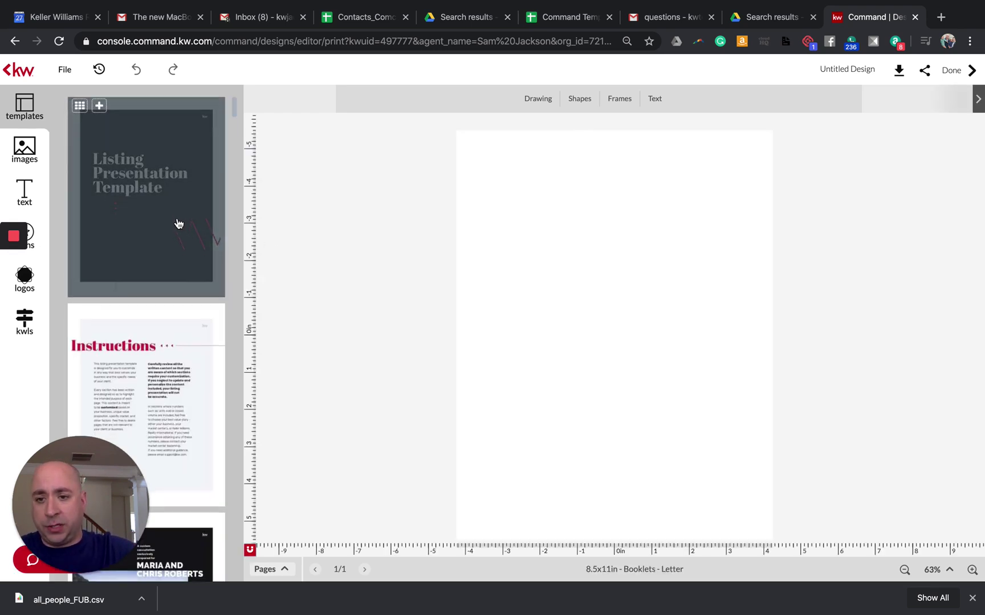
pyautogui.scroll(-10, 179, 223)
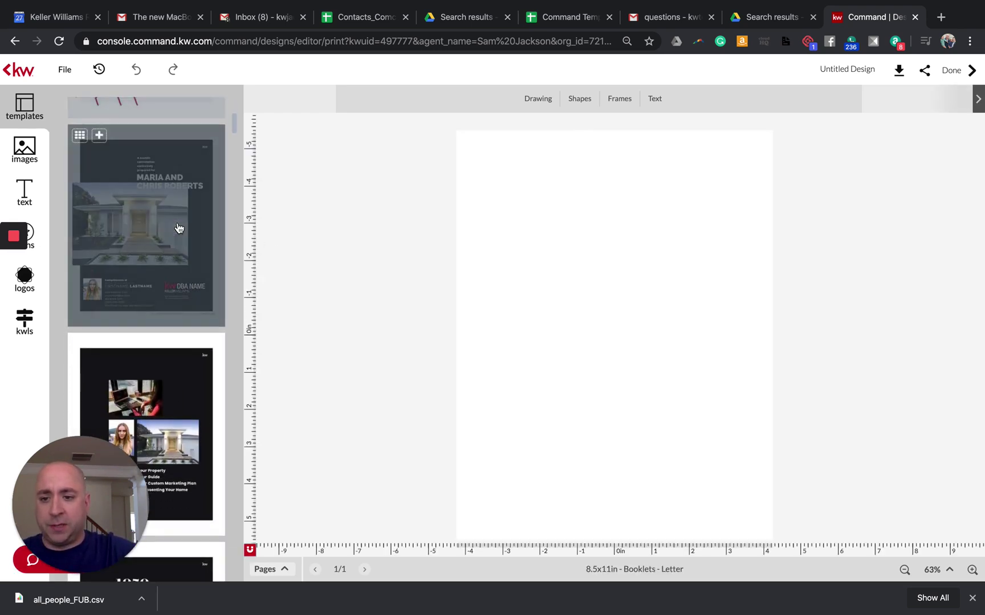
pyautogui.scroll(-8, 178, 228)
pyautogui.scroll(-10, 181, 230)
pyautogui.scroll(-5, 183, 229)
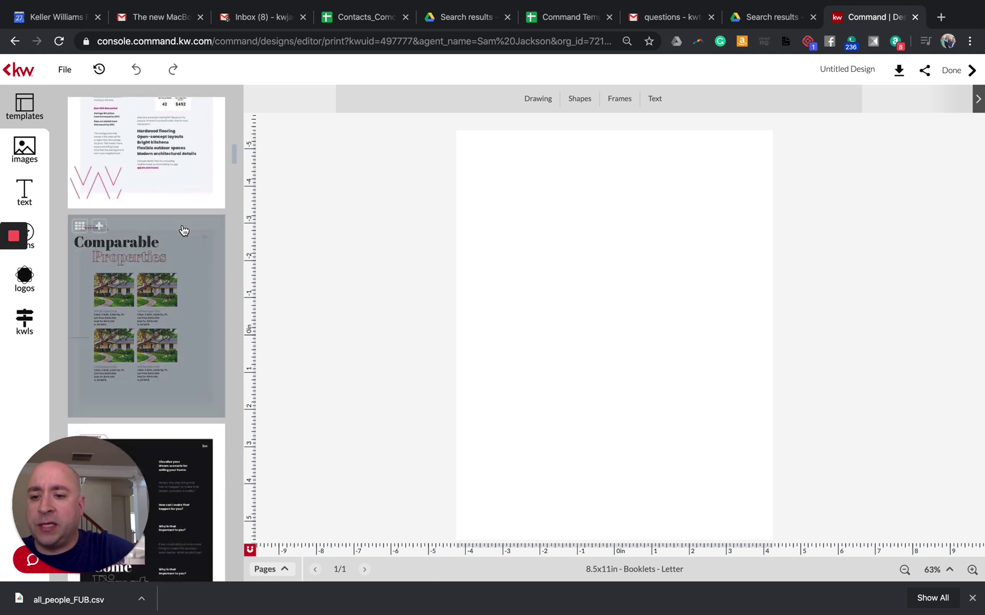
pyautogui.scroll(-6, 156, 246)
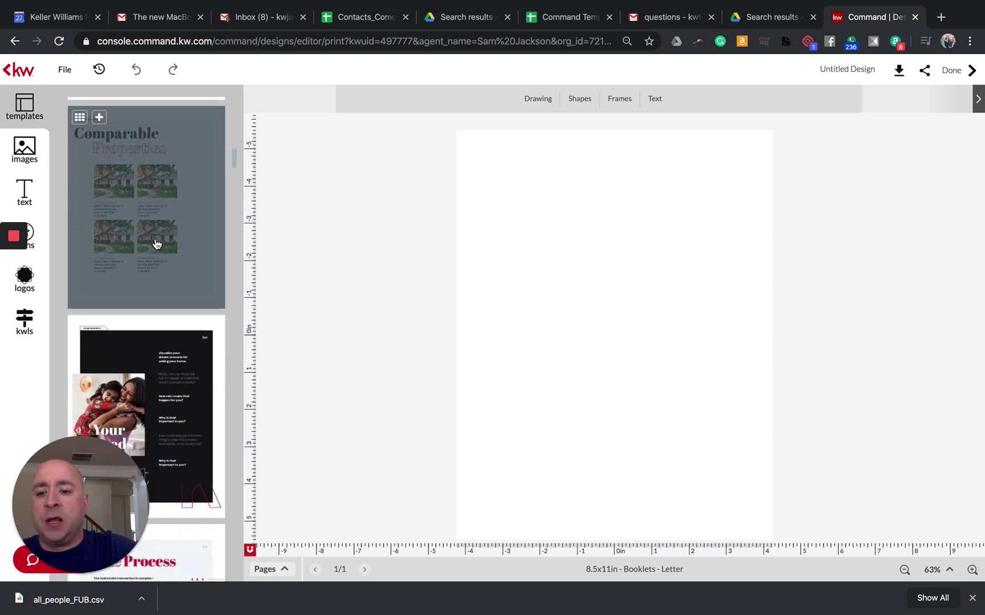
pyautogui.click(175, 281)
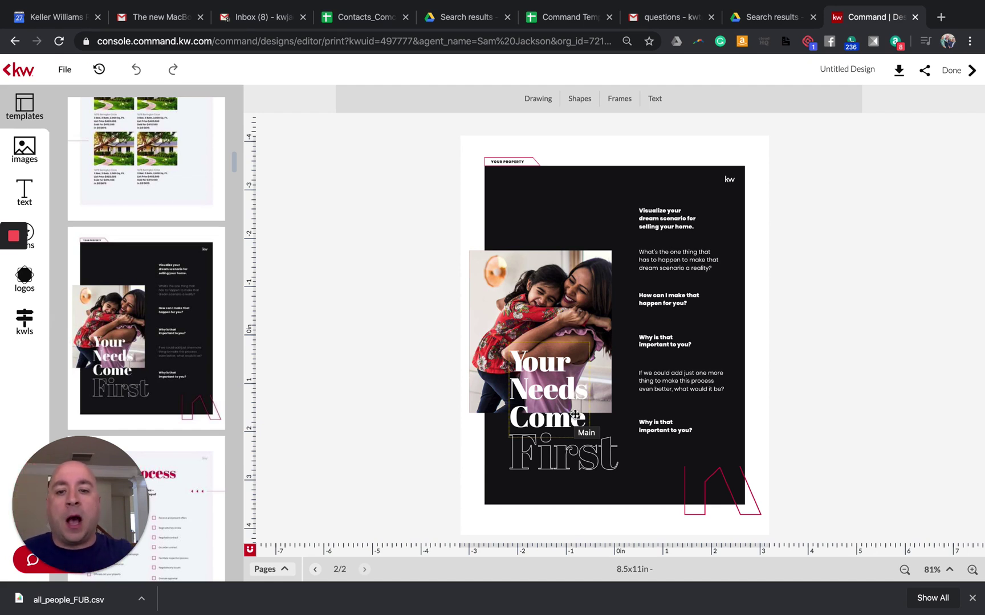
# Step: Add The Process checklist page to the presentation
pyautogui.scroll(-2, 123, 290)
pyautogui.click(144, 306)
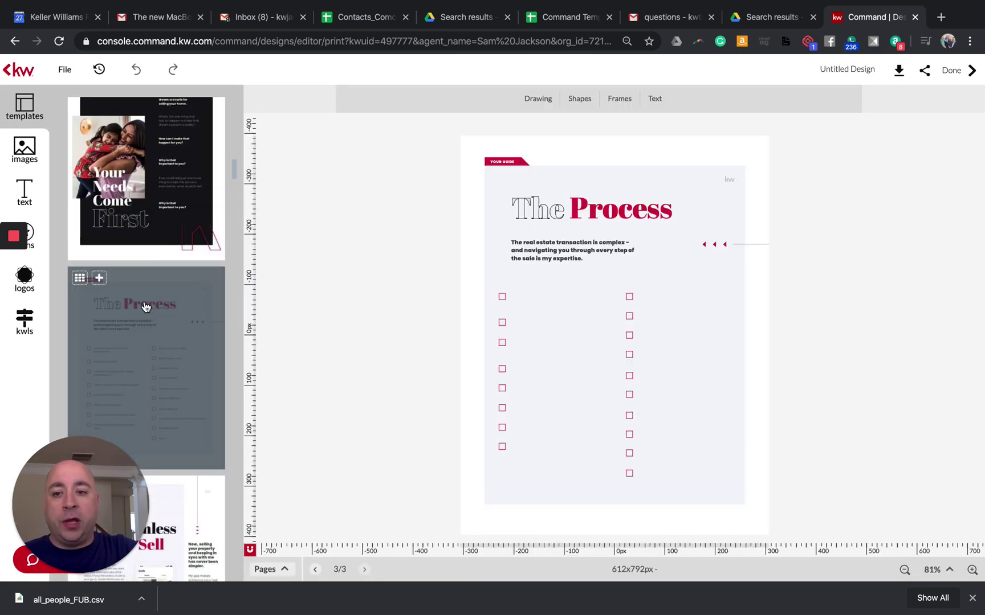
pyautogui.scroll(-1, 145, 307)
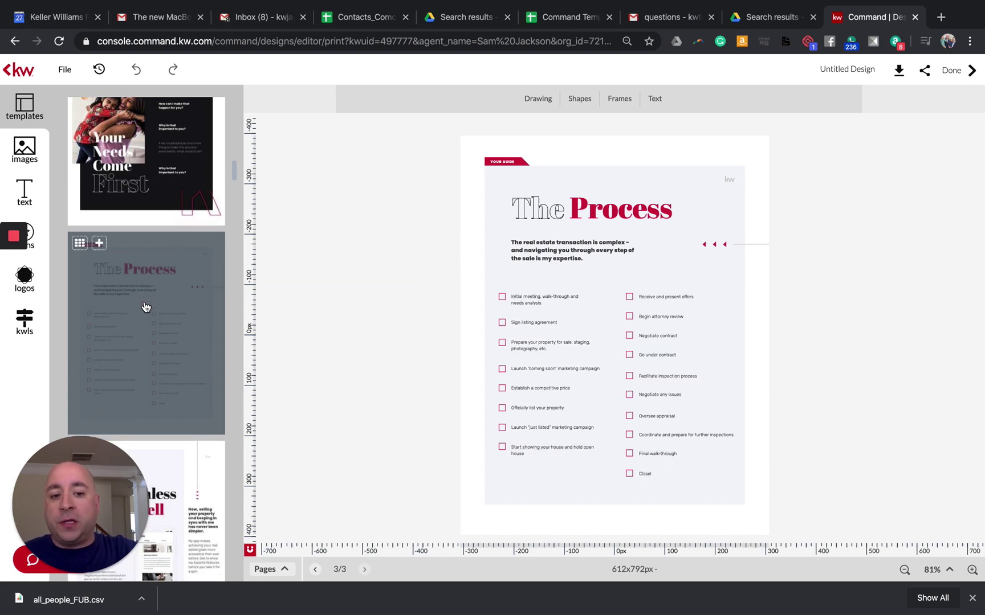
pyautogui.scroll(-4, 145, 308)
# Step: Add the My App: The Seamless Way To Sell page to the booklet
pyautogui.click(144, 307)
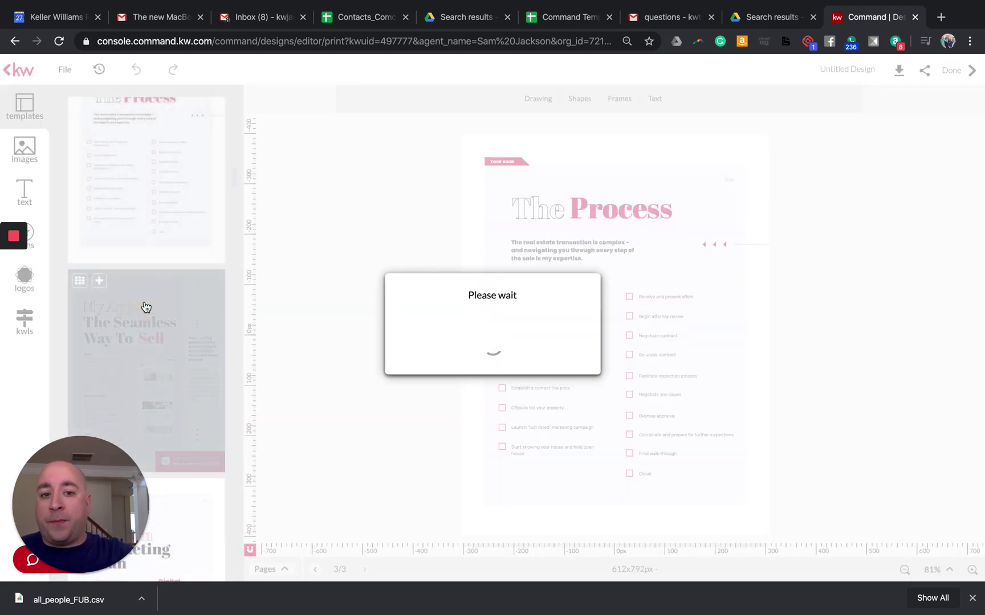